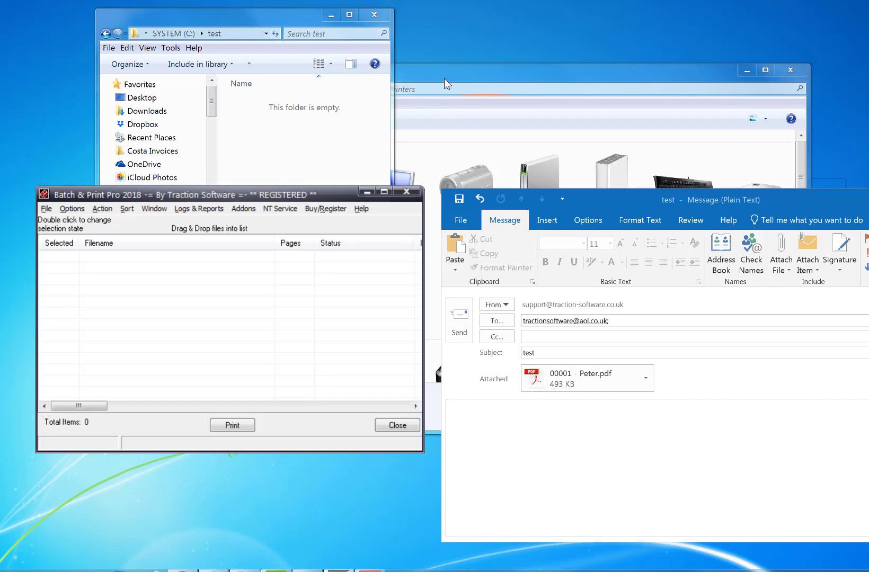
Start adding a local printer in Devices and Printers, using the existing nul: local port.
click(447, 84)
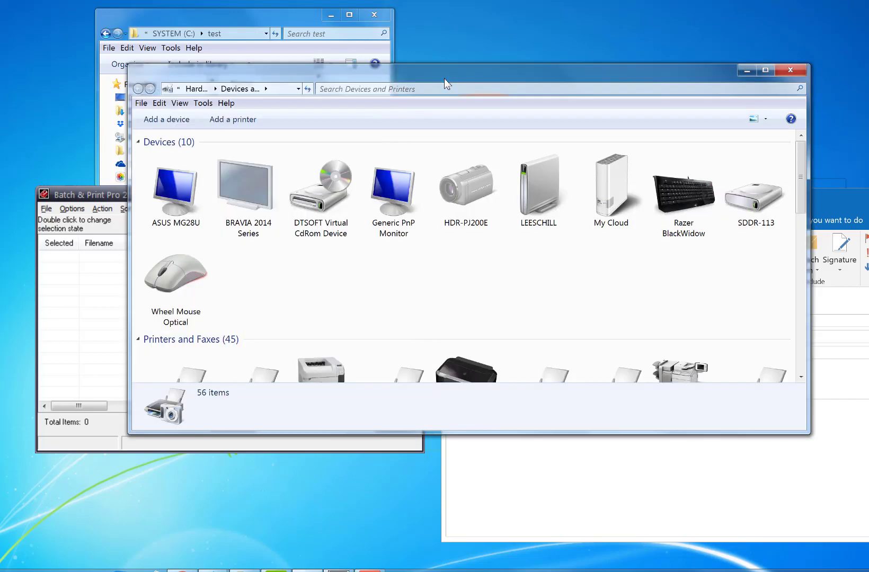
click(233, 122)
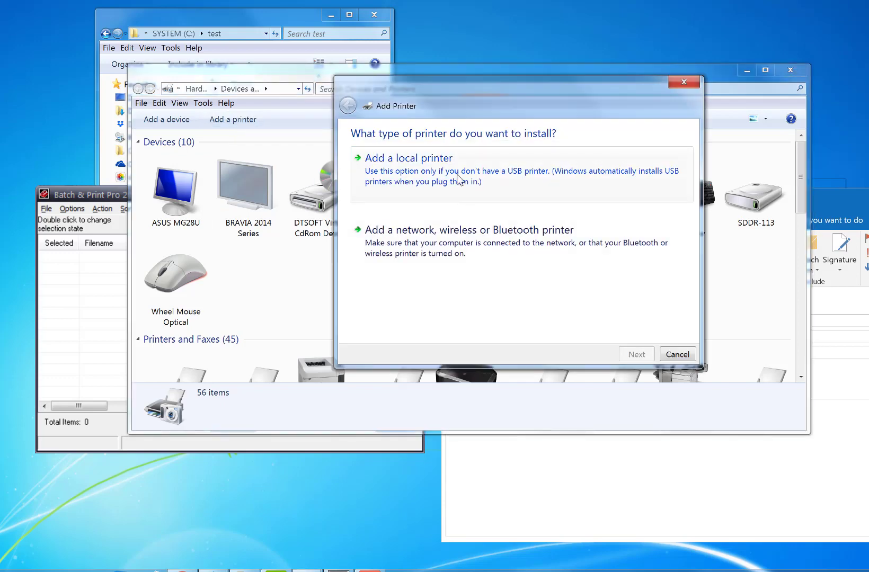
click(459, 181)
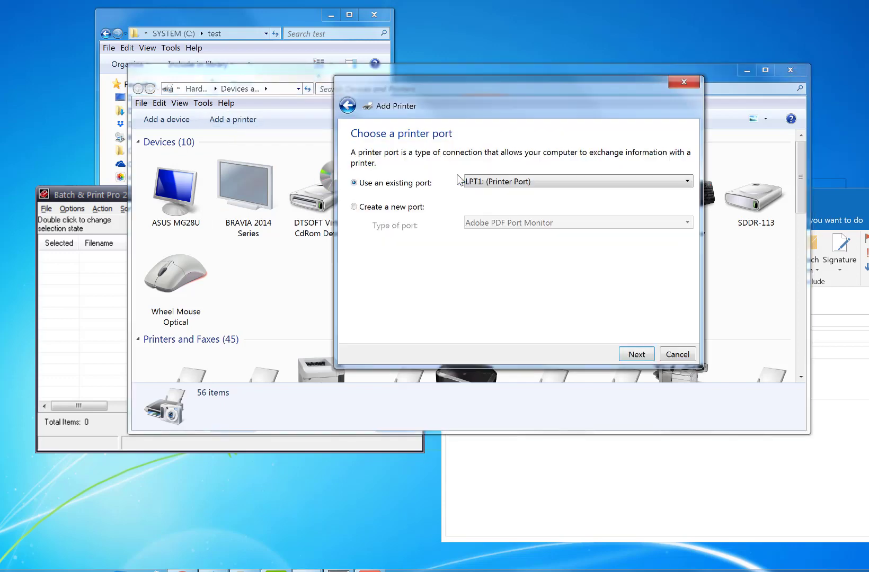
click(687, 183)
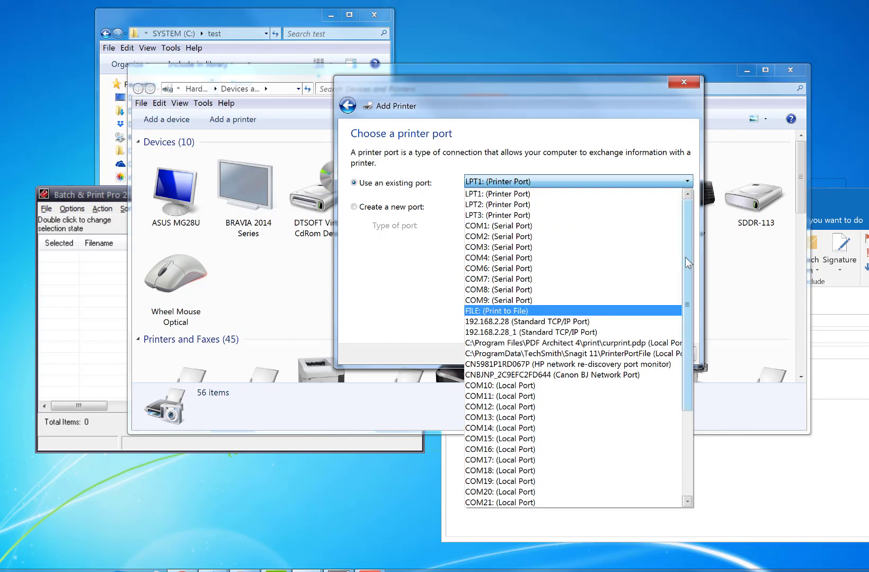
drag(685, 258, 686, 338)
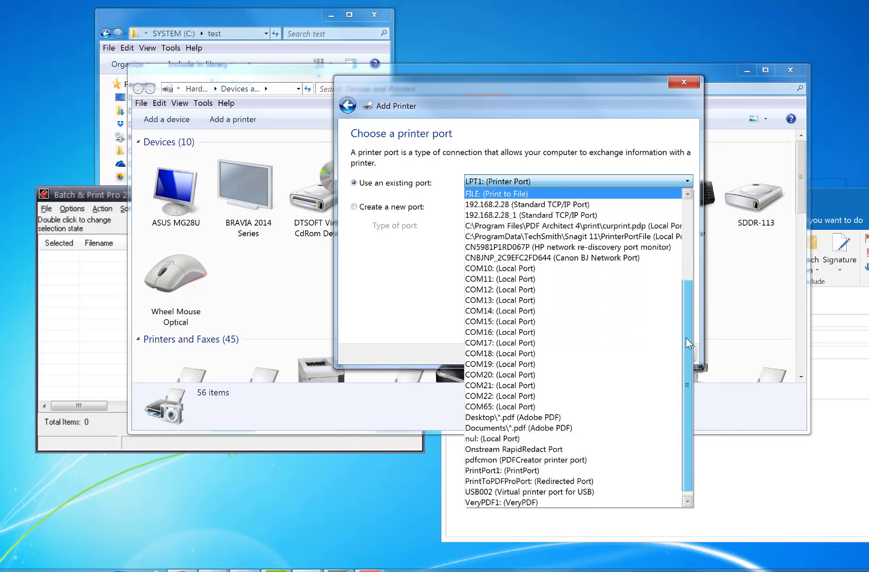
click(526, 440)
Install the Canon D1500 Series UFR II driver with the suggested name, unshared, as default printer.
click(640, 356)
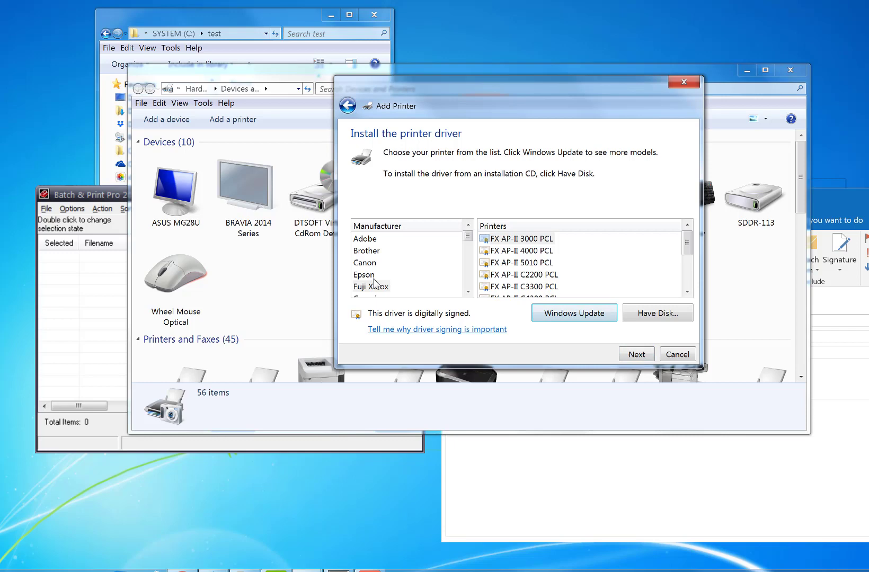
click(373, 263)
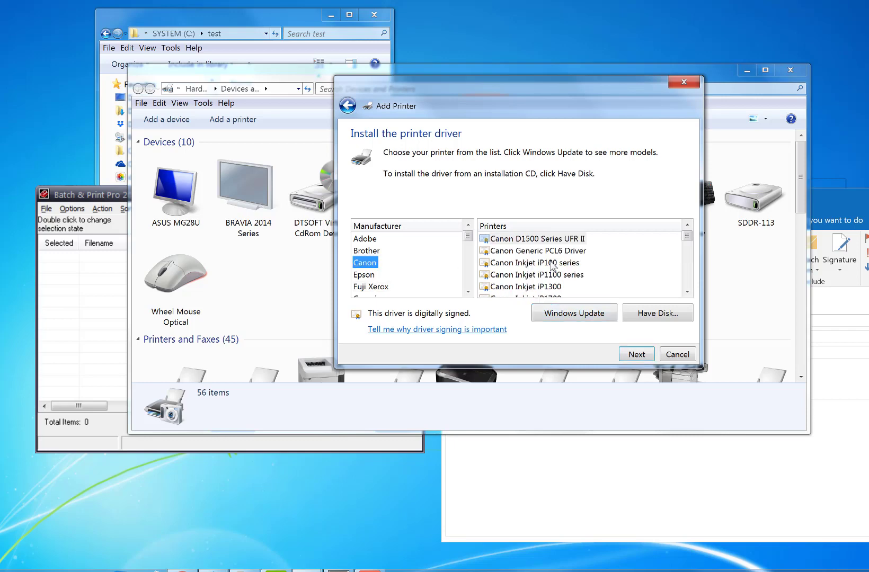
click(520, 239)
click(637, 354)
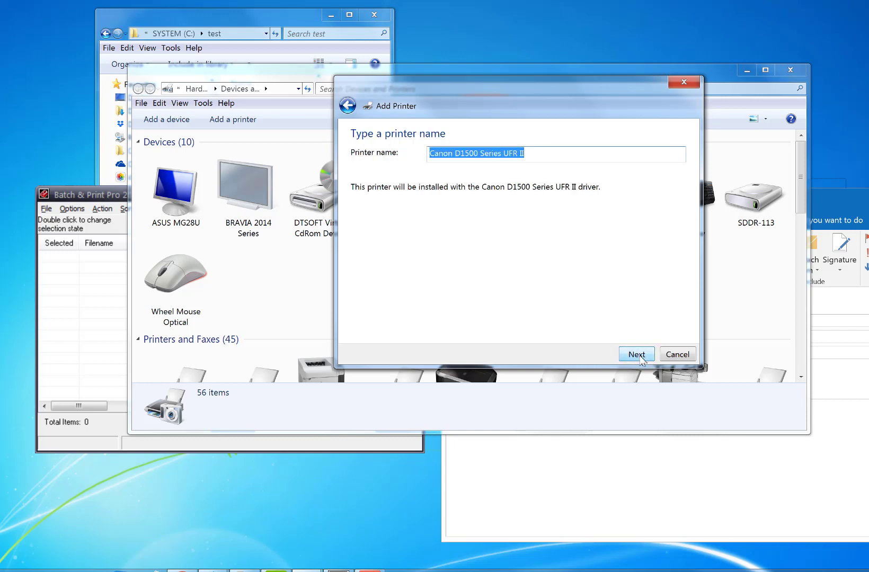
click(639, 354)
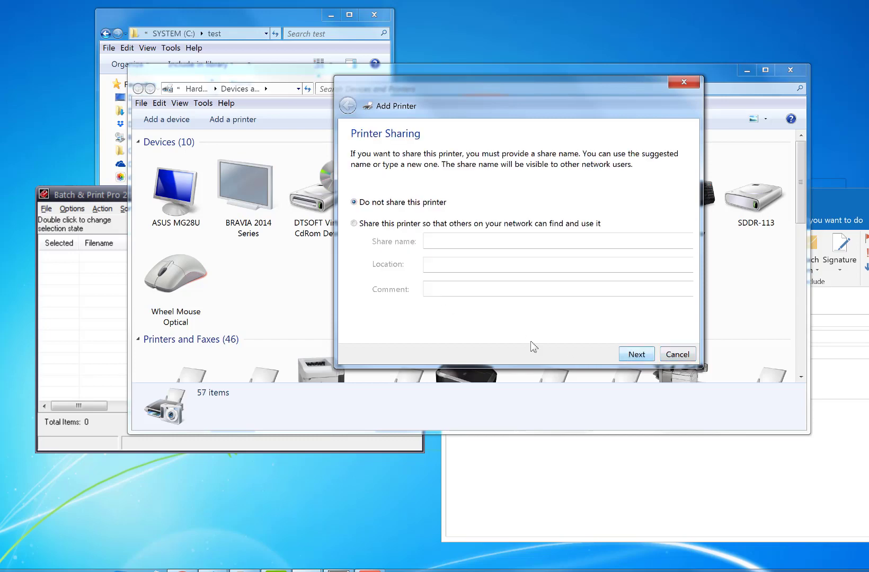
click(637, 354)
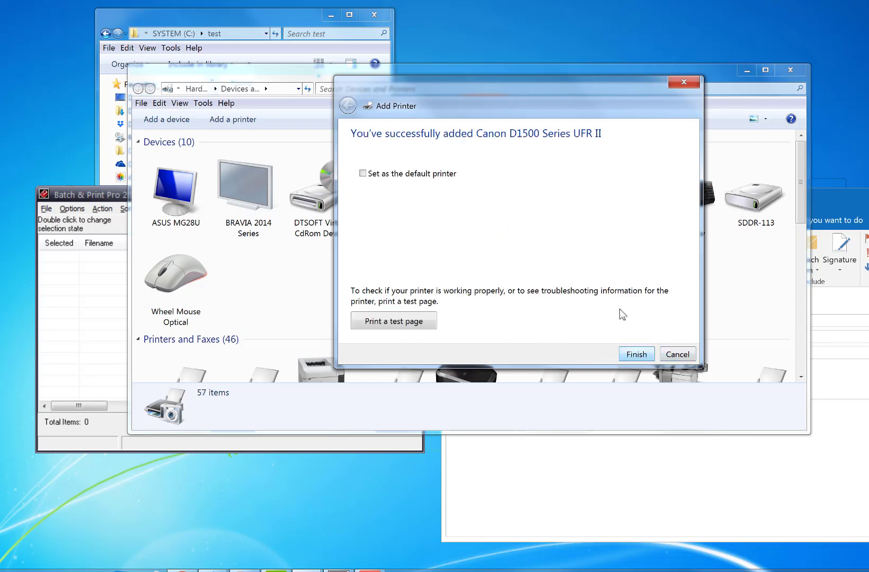
click(363, 173)
click(644, 353)
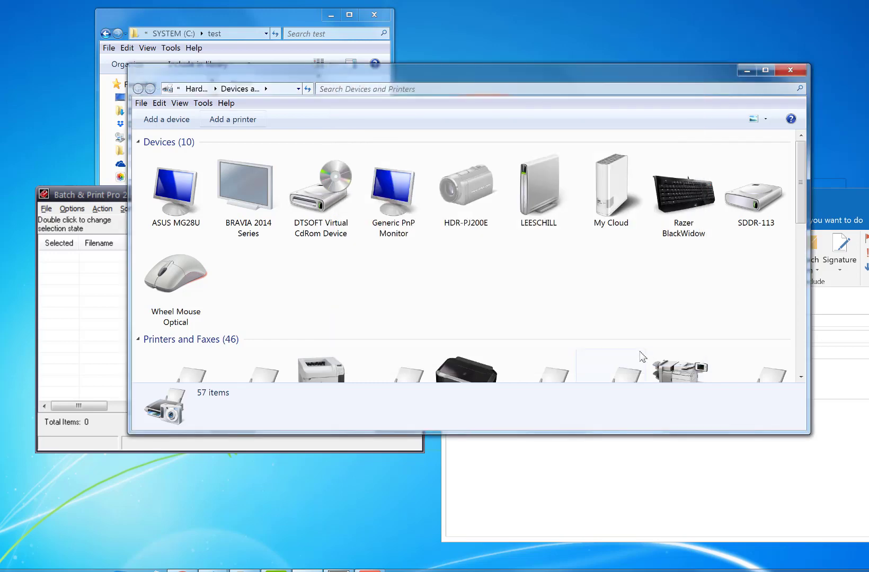
Close Devices and Printers and open Batch & Print Pro's setup options list.
click(796, 73)
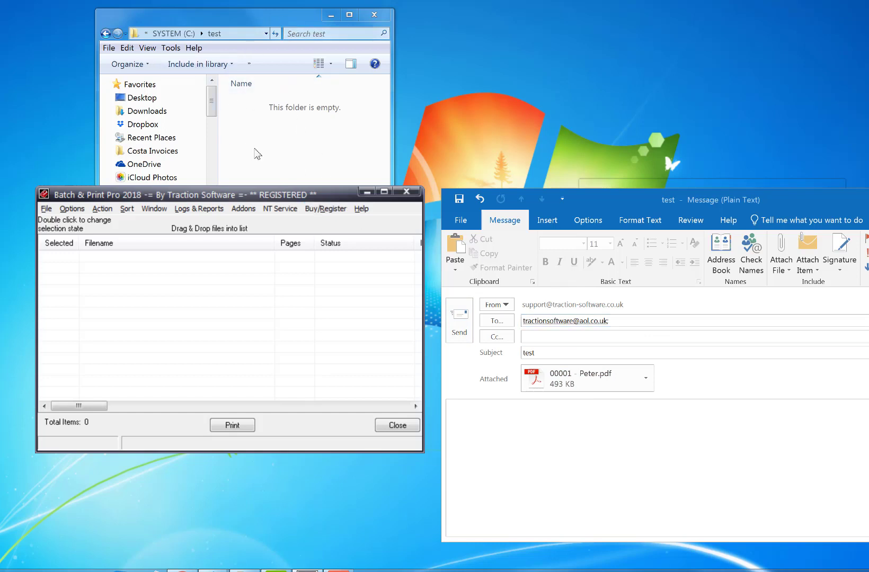
click(80, 215)
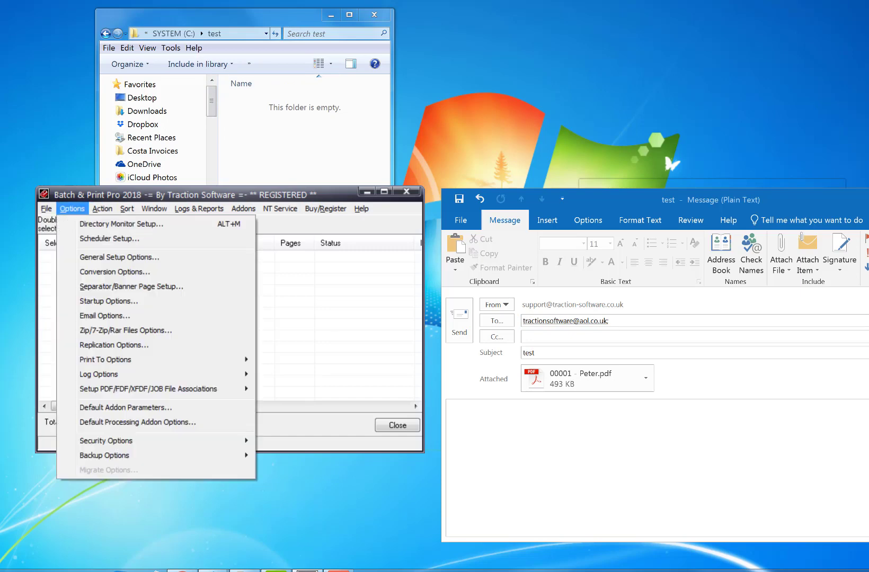
Activate directory monitoring with a 10-second monitoring interval.
click(118, 223)
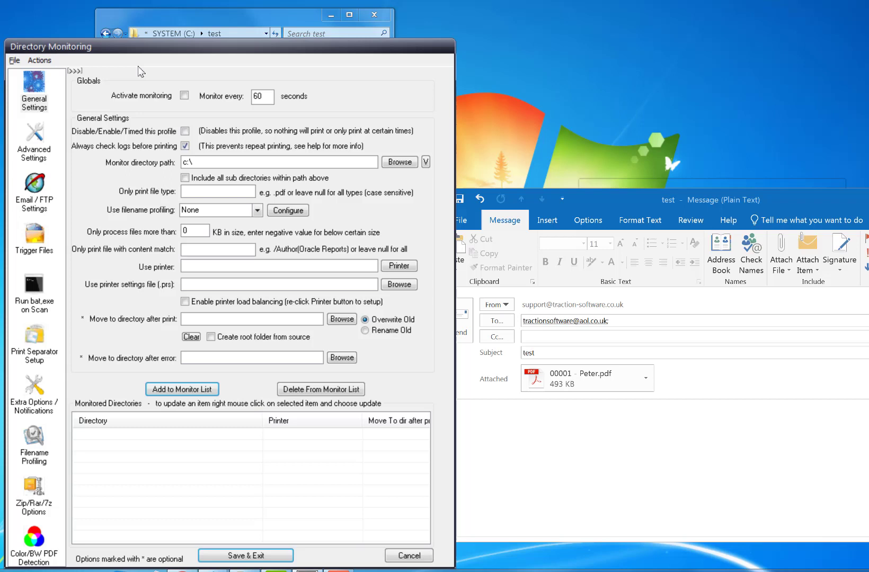
click(185, 96)
key(Tab)
text(10)
Set the monitored path to C:\test and the printer to Canon D1500 Series UFR II.
click(236, 24)
click(234, 35)
key(ctrl+c)
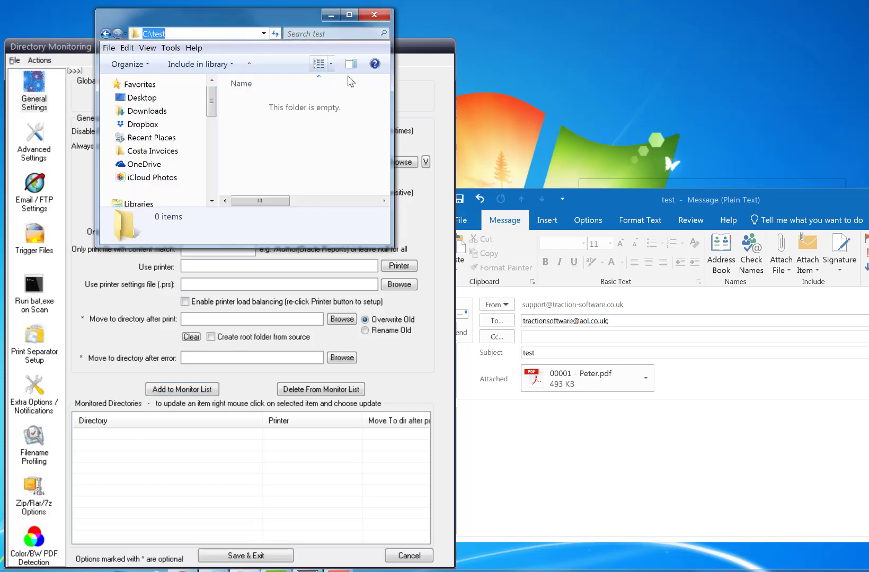
click(260, 162)
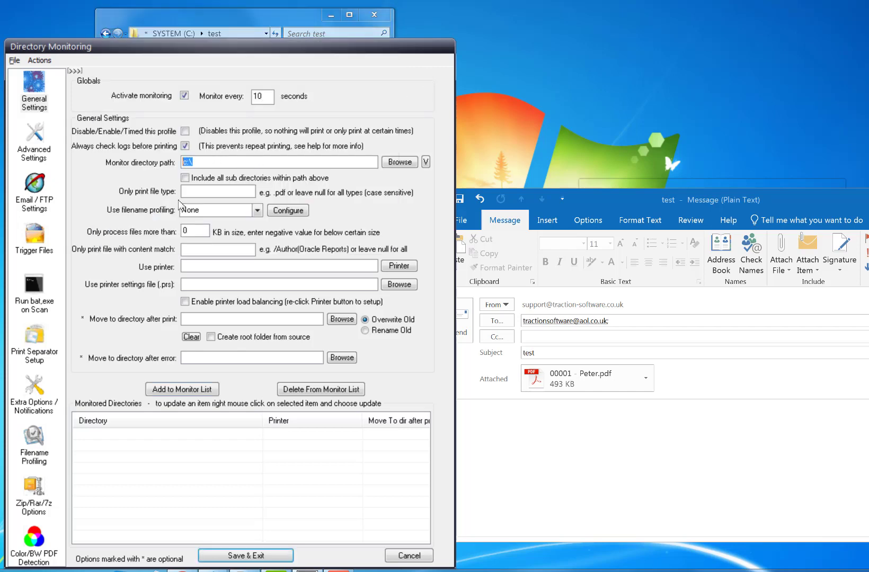
key(ctrl+v)
click(398, 265)
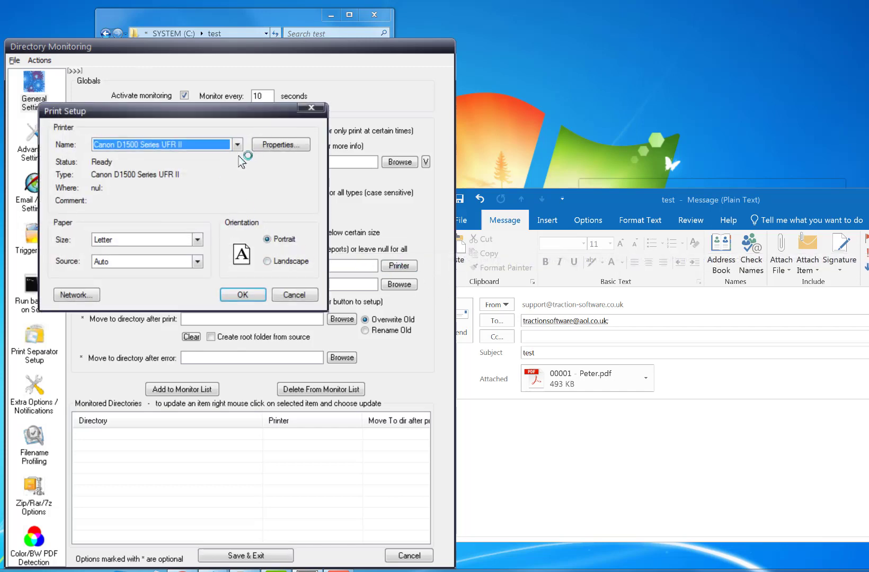
click(258, 295)
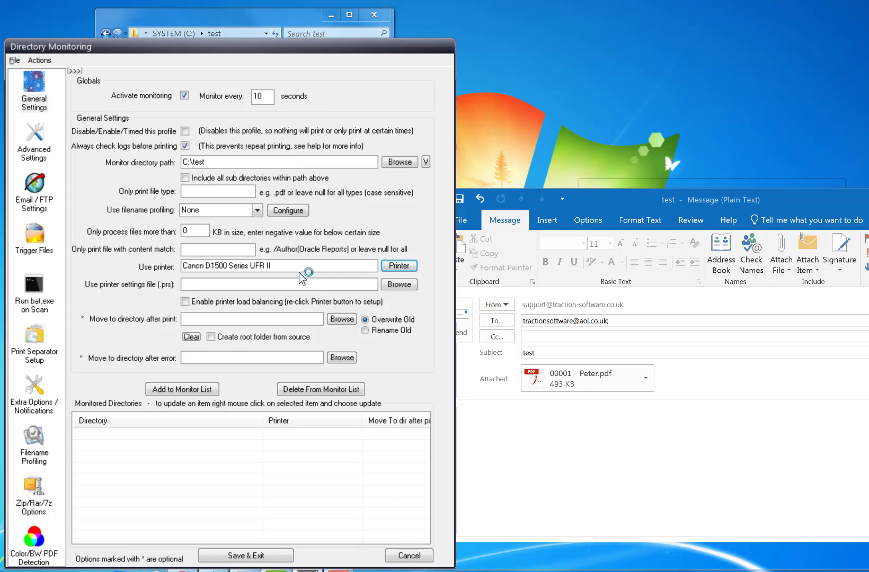
click(38, 198)
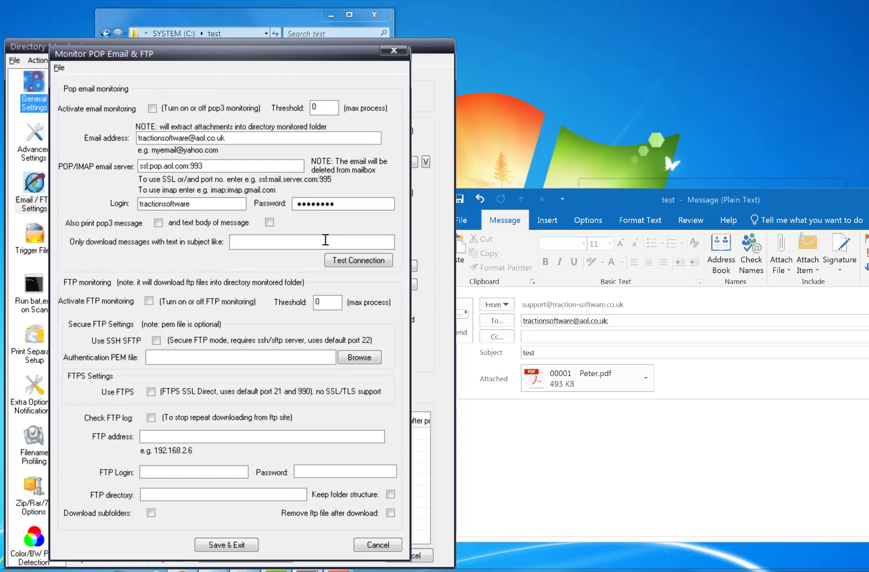
Activate POP email monitoring filtering subjects containing 'test', then Save & Exit.
click(152, 108)
click(262, 242)
text(test)
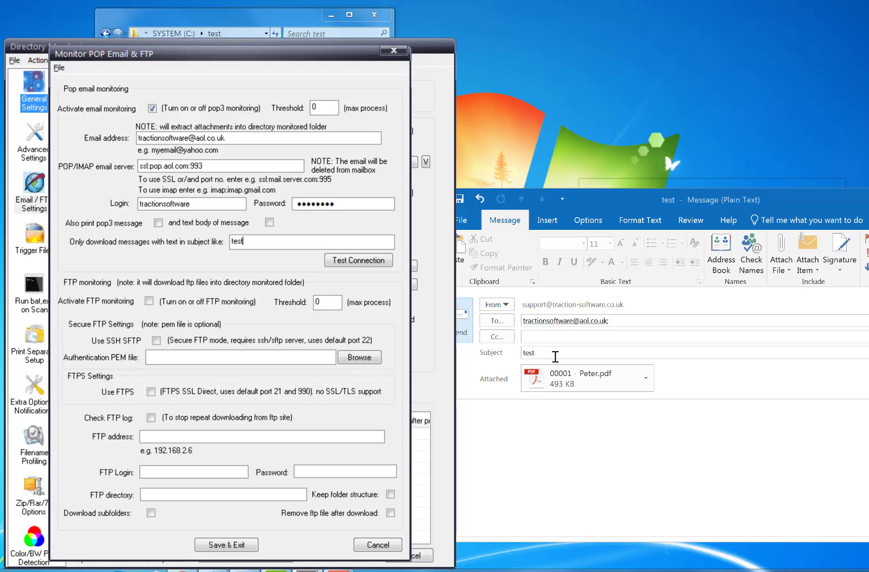
click(555, 356)
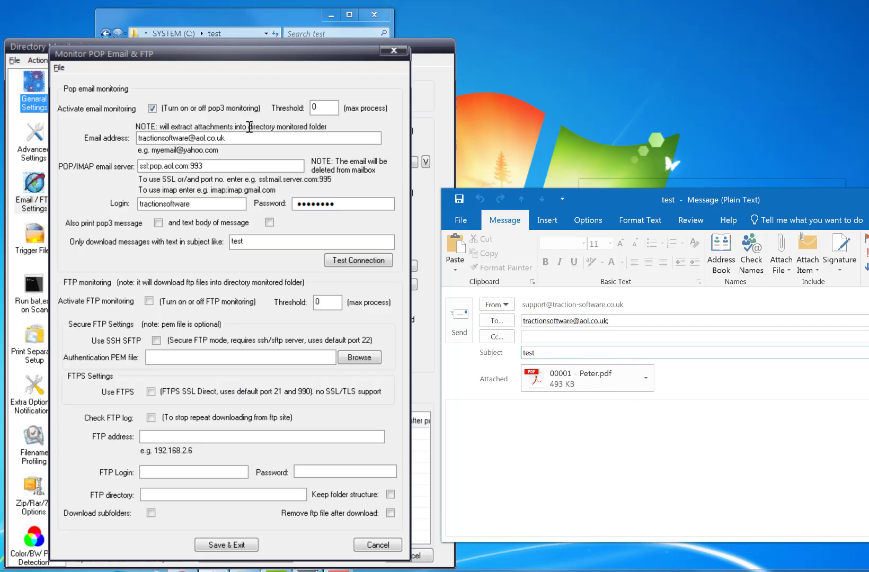
click(239, 545)
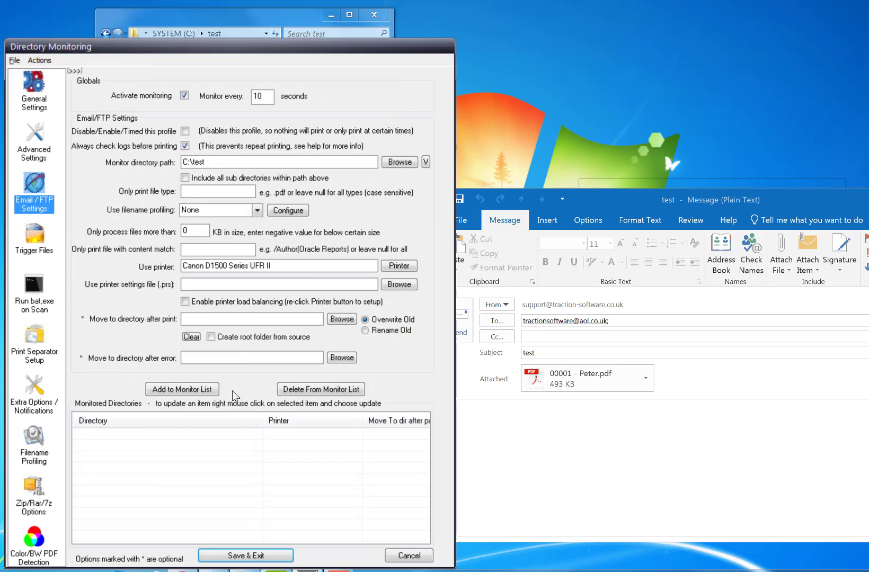
Add C:\test with the Canon D1500 printer to the monitor list, accept the warning, and save.
click(205, 391)
click(349, 350)
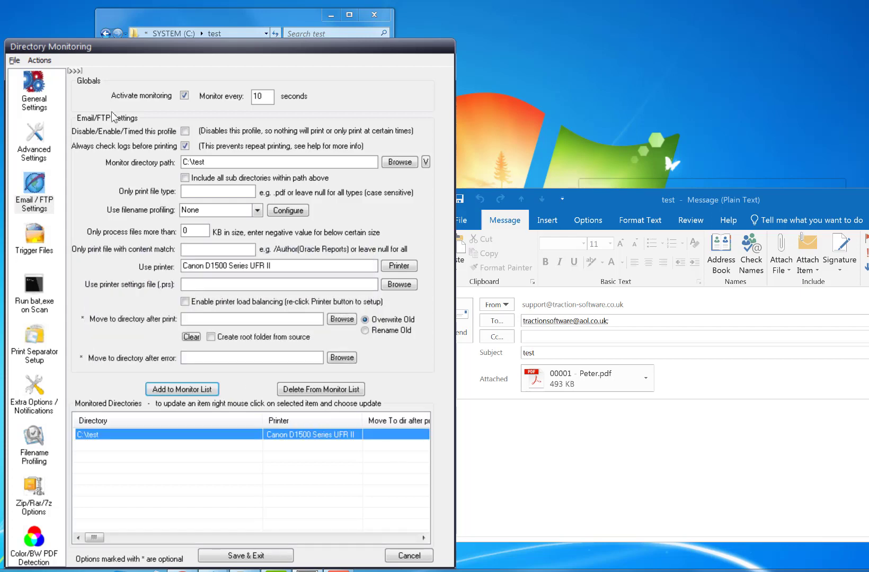
click(272, 554)
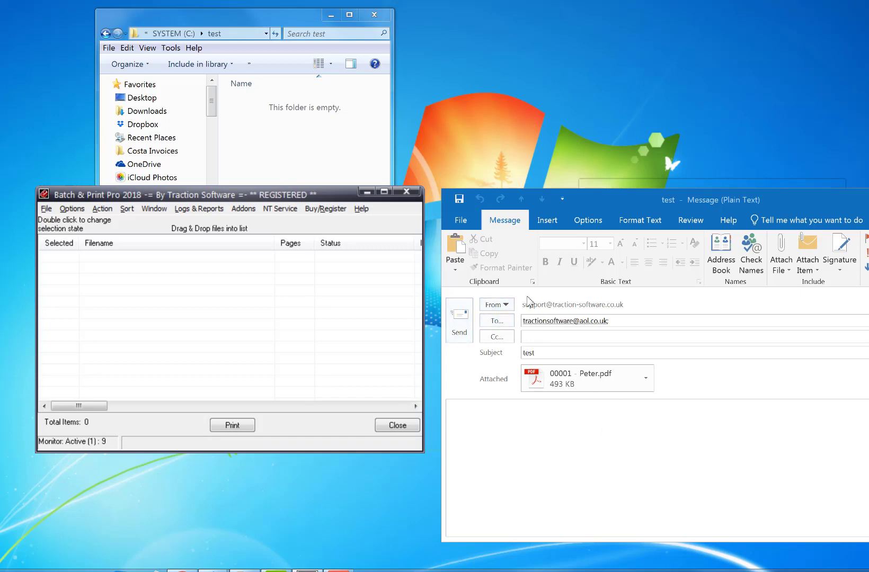
Send the test message with 00001 - Peter.pdf attached from the support account.
click(503, 305)
click(524, 323)
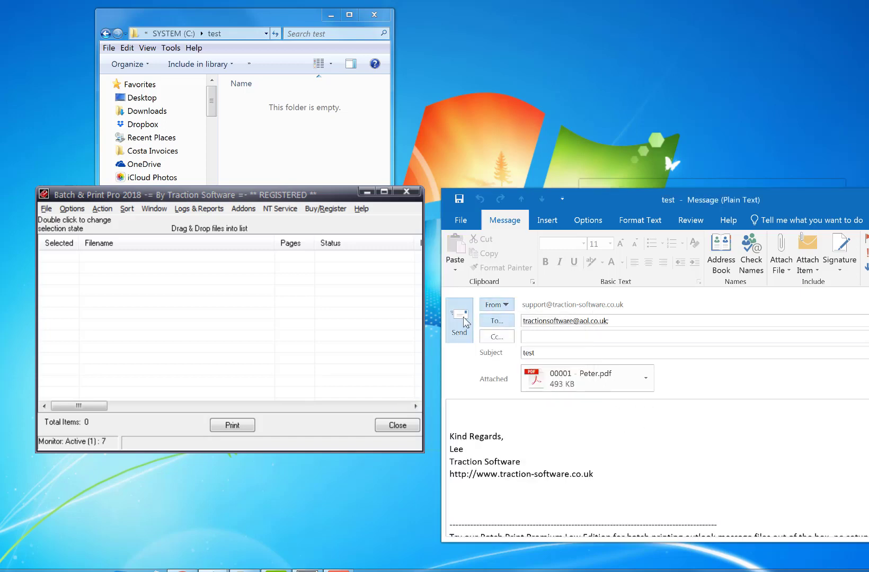
click(463, 318)
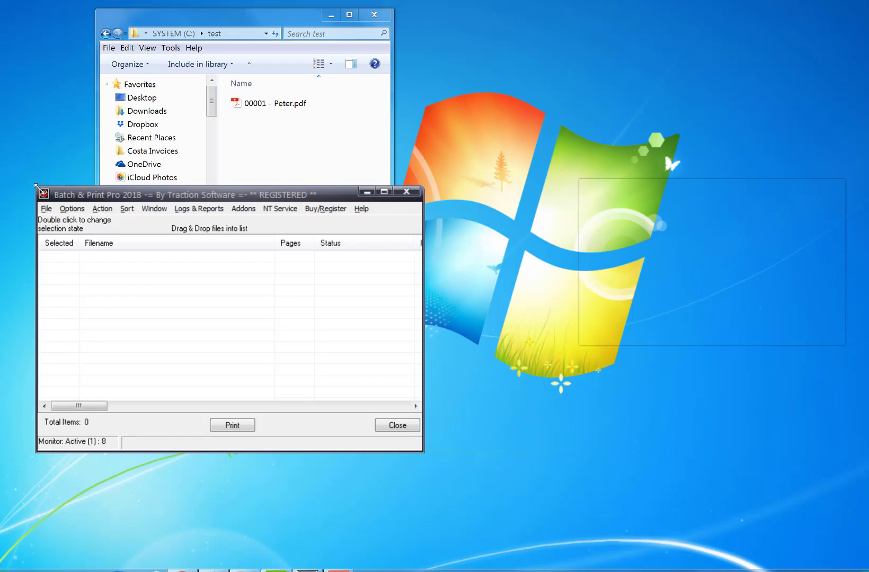
click(72, 208)
click(82, 225)
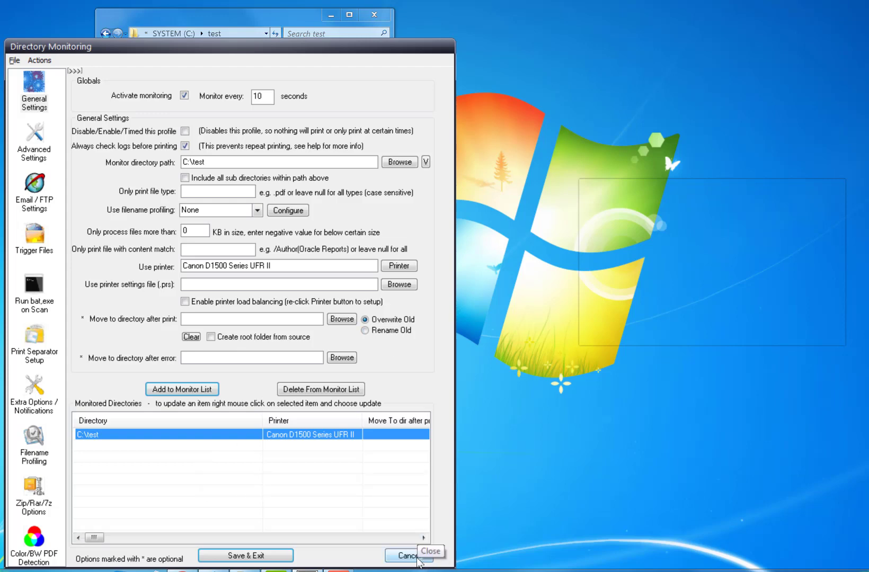
click(417, 557)
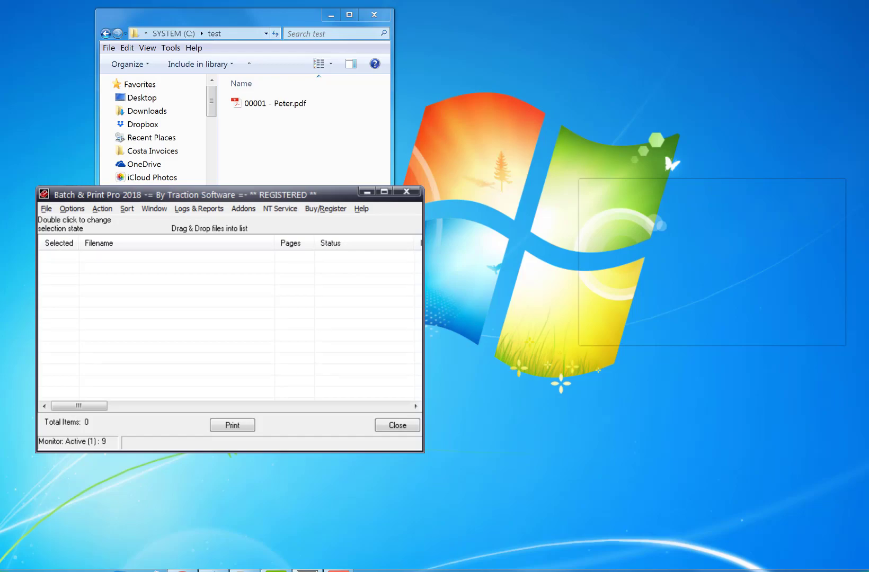